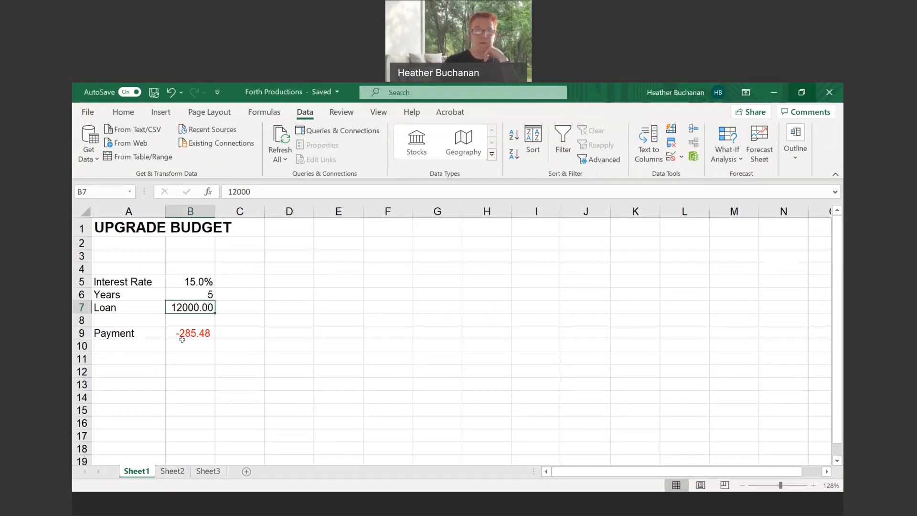
Step: Review the function arguments of the PMT formula in payment cell B9
click(182, 336)
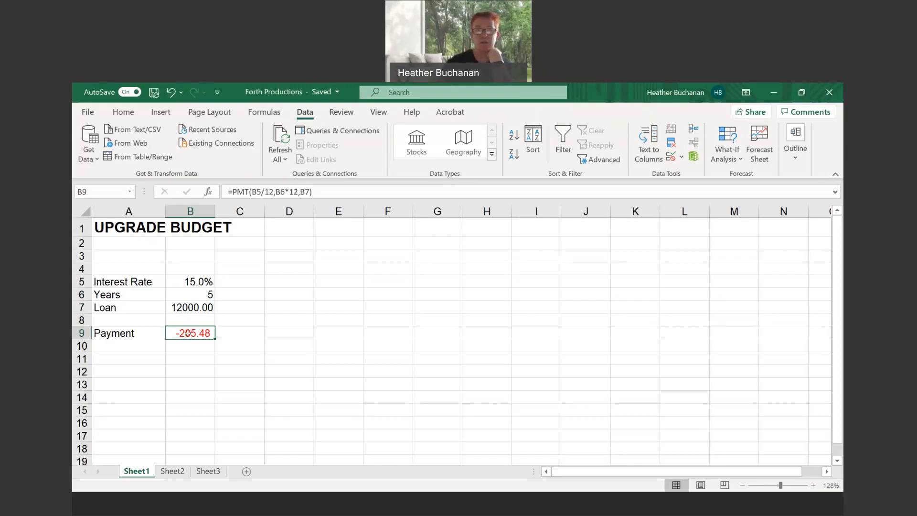
click(213, 196)
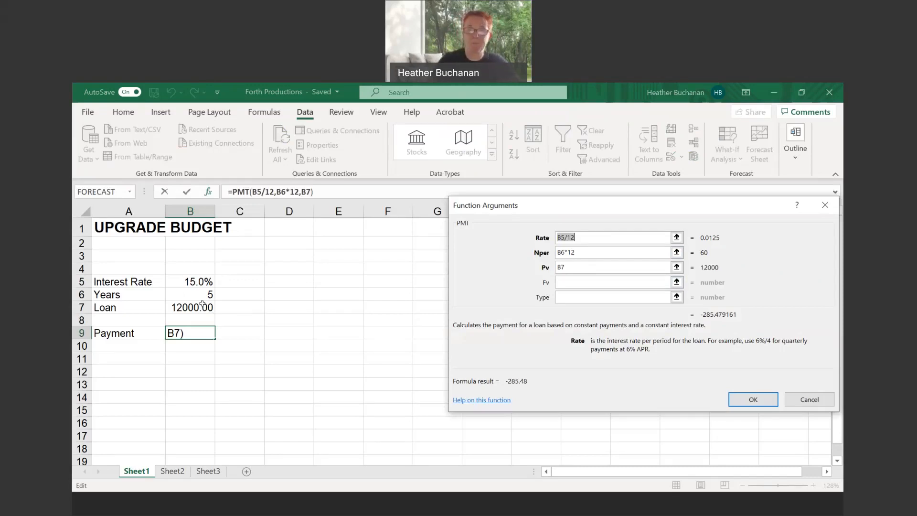
key(Return)
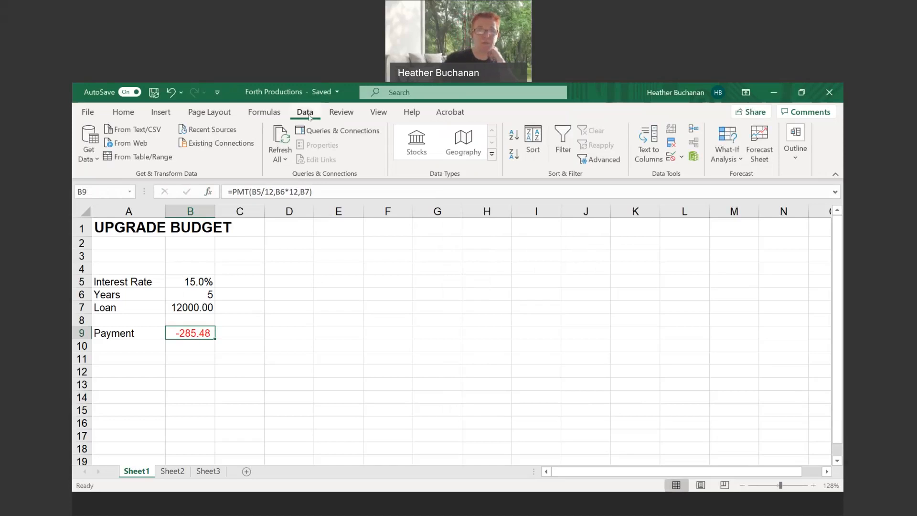
Step: Try a Goal Seek that sets payment cell B9 to -200 by changing loan cell B7, and discard the solution
click(742, 161)
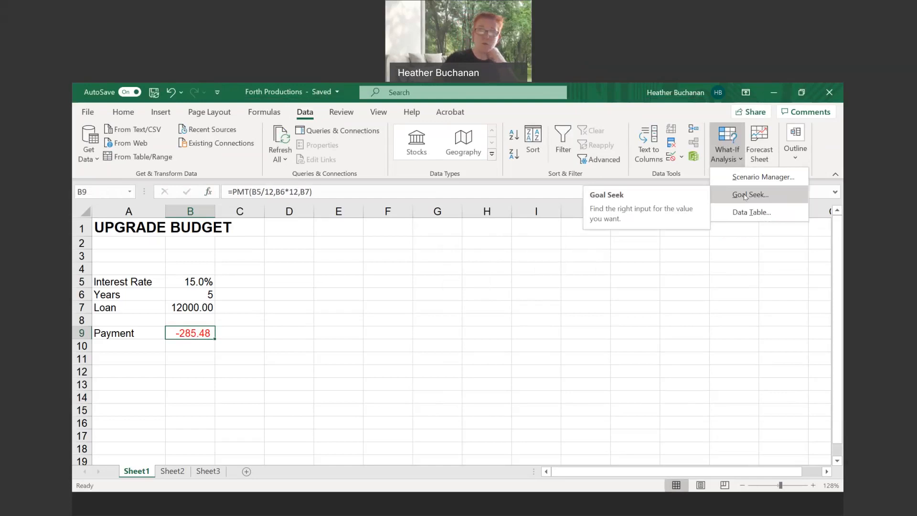
click(745, 195)
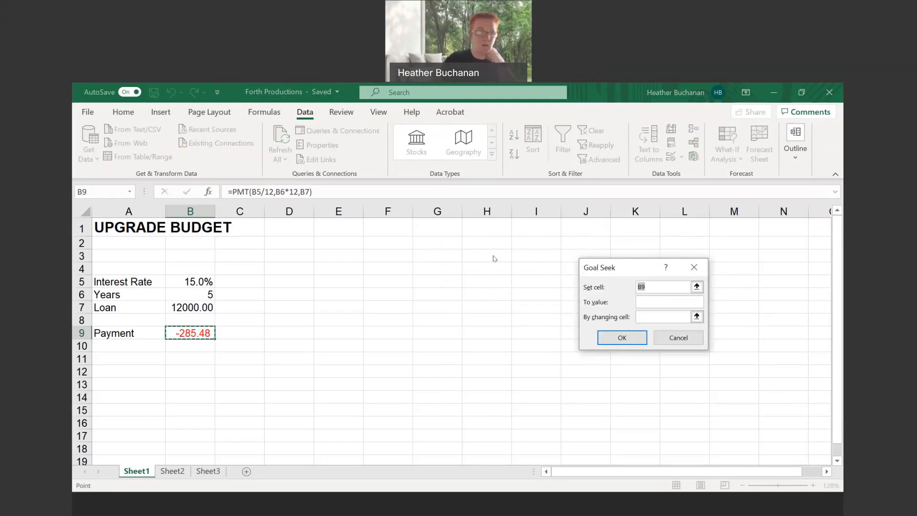
drag(649, 265, 495, 259)
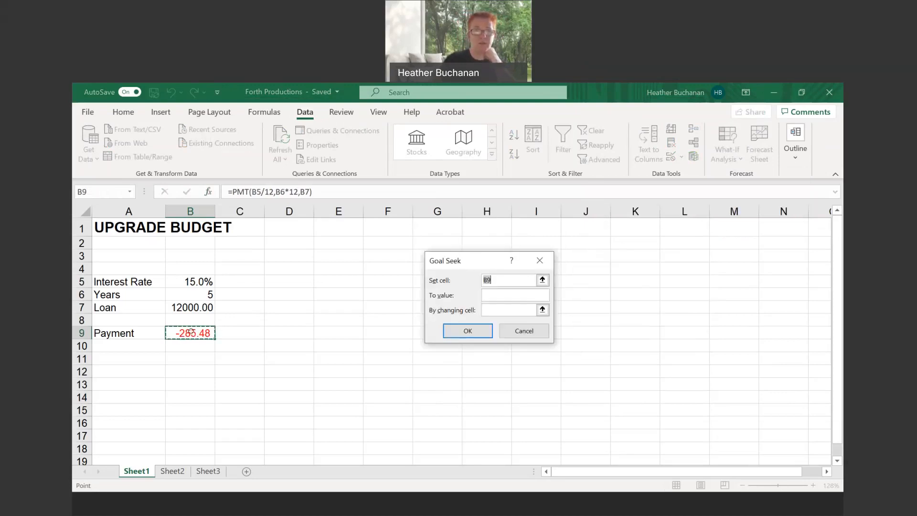
click(492, 290)
text(-)
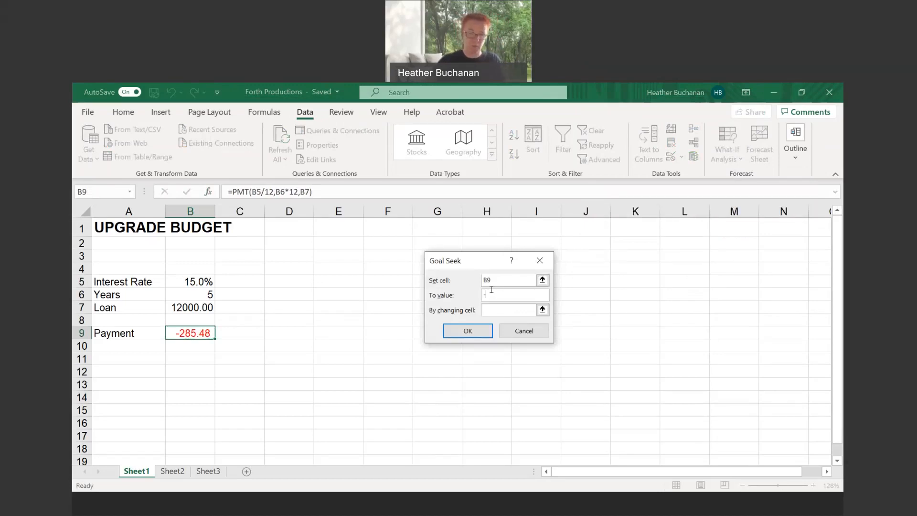
text(200)
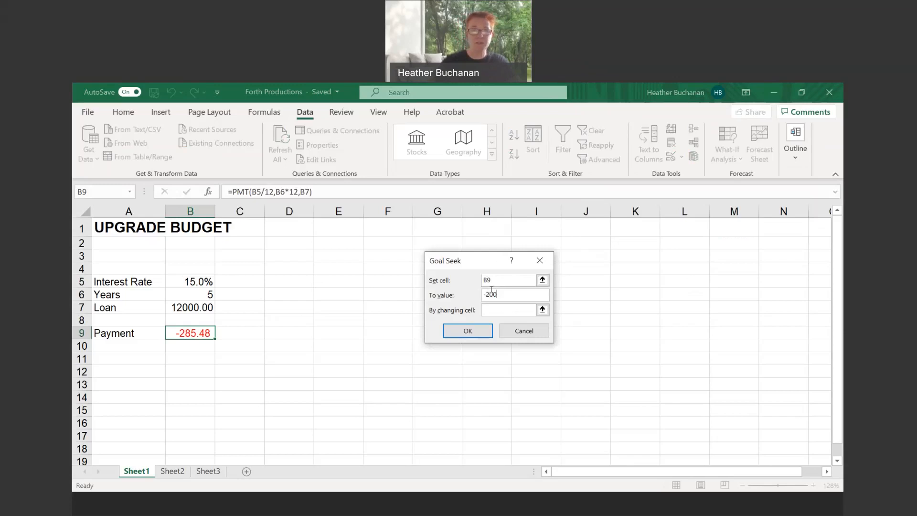
click(493, 311)
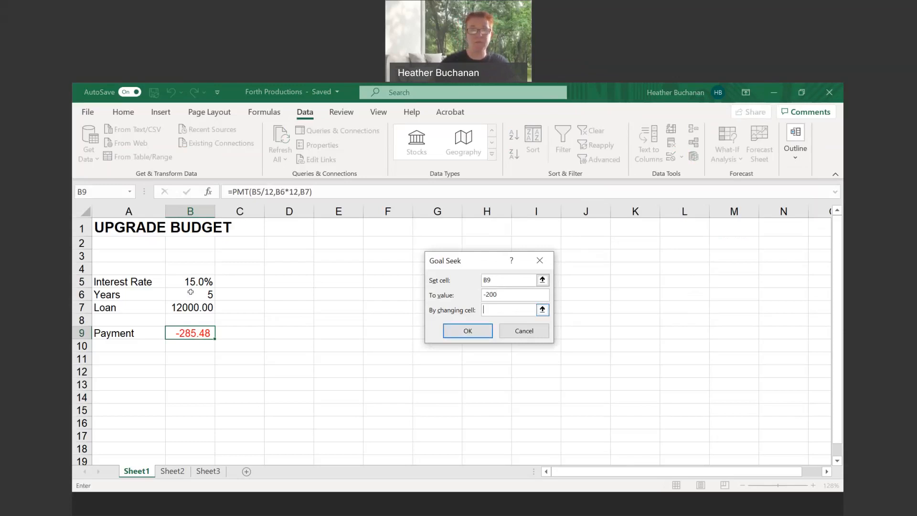
click(191, 308)
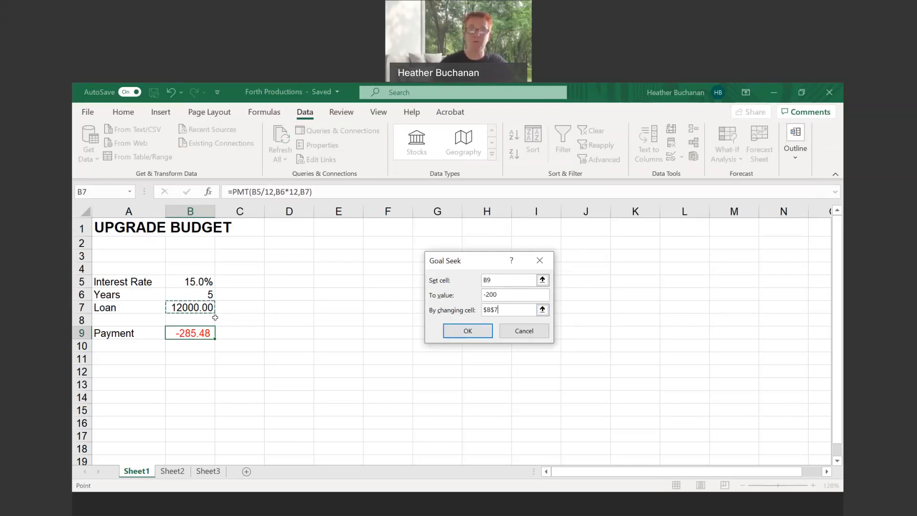
click(467, 332)
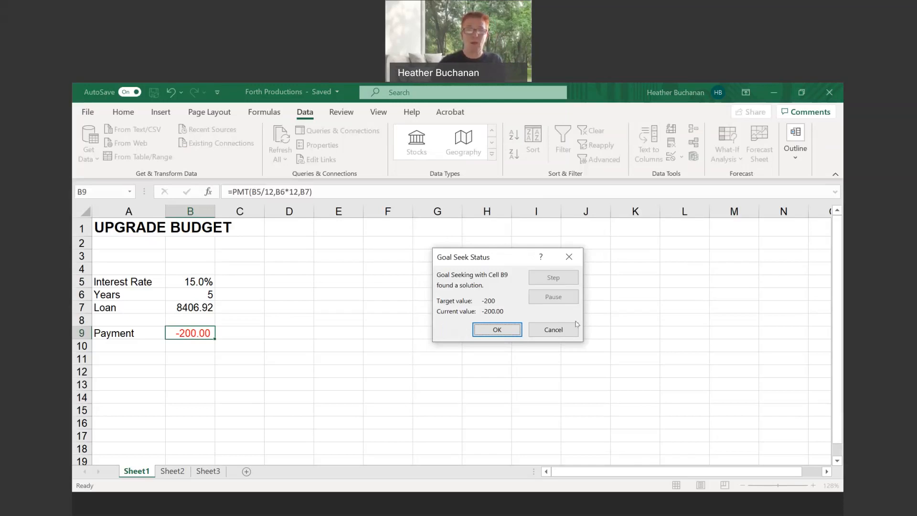
click(562, 331)
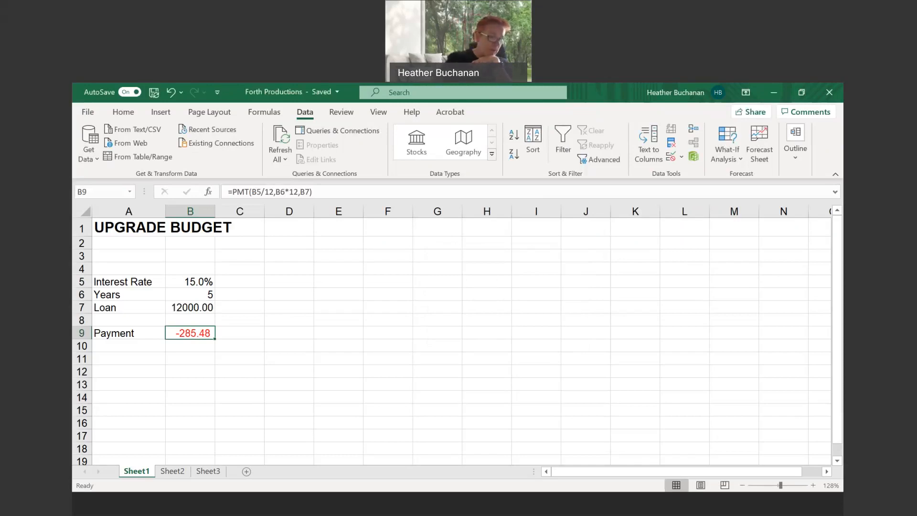
Step: Set the loan amount in cell B7 to 5000
click(196, 308)
text(5)
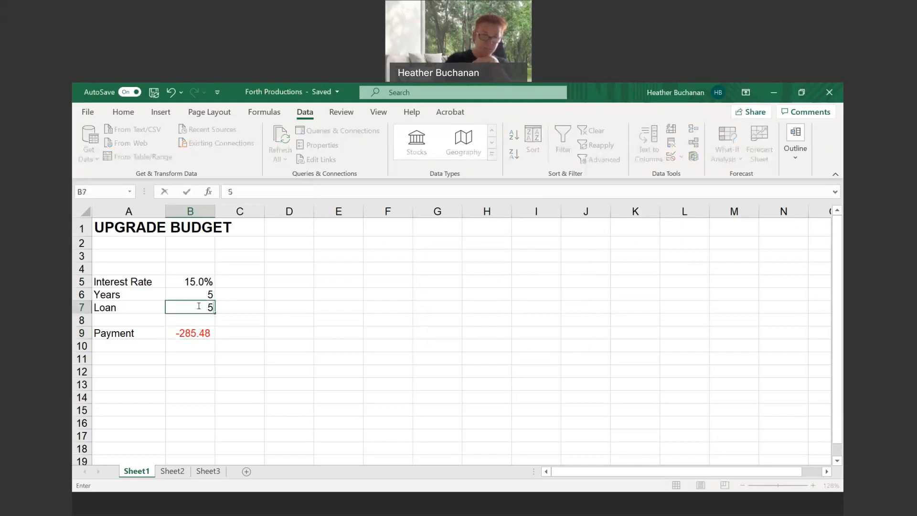
text(000)
key(Return)
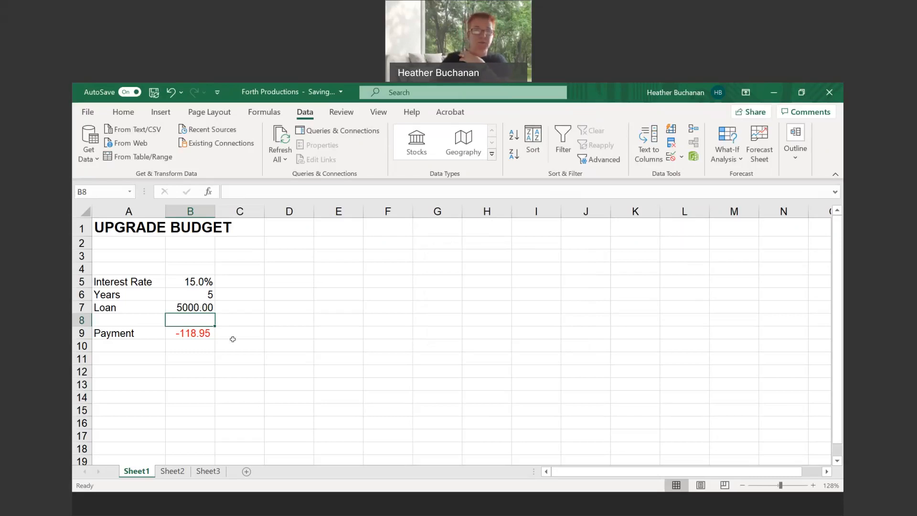
Step: Try a Goal Seek that sets payment cell B9 to -100 by changing years cell B6, and discard the solution
click(192, 328)
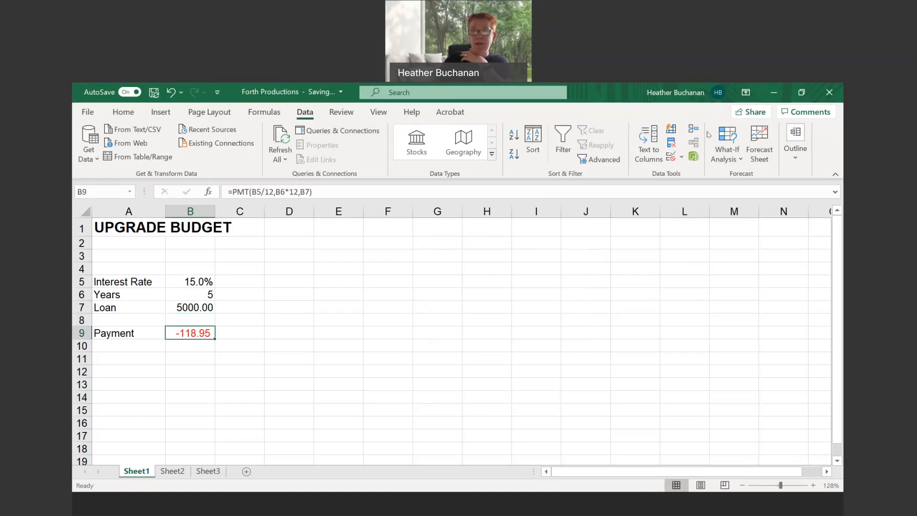
click(741, 162)
click(740, 195)
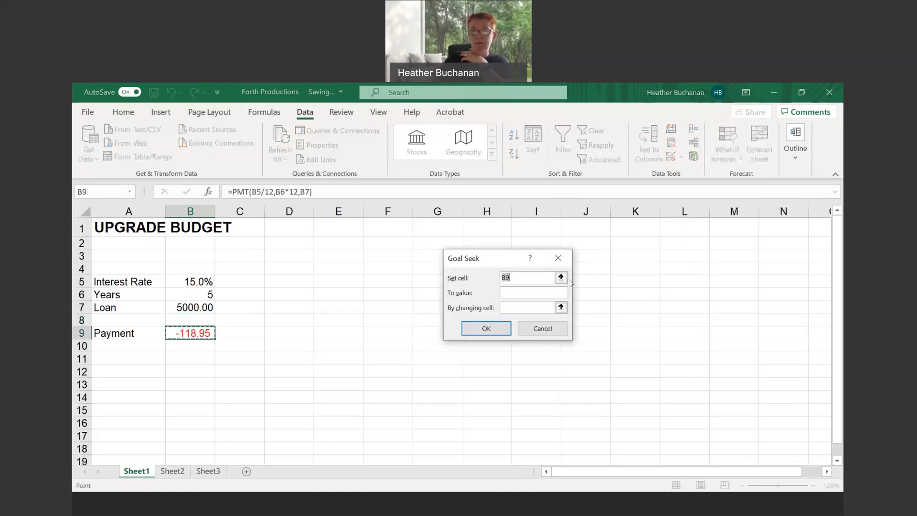
click(515, 292)
text(-100)
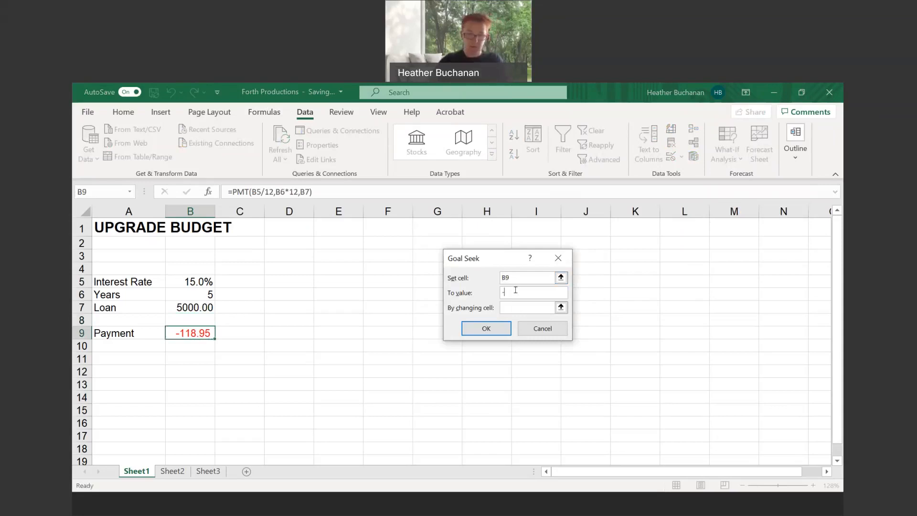
click(521, 308)
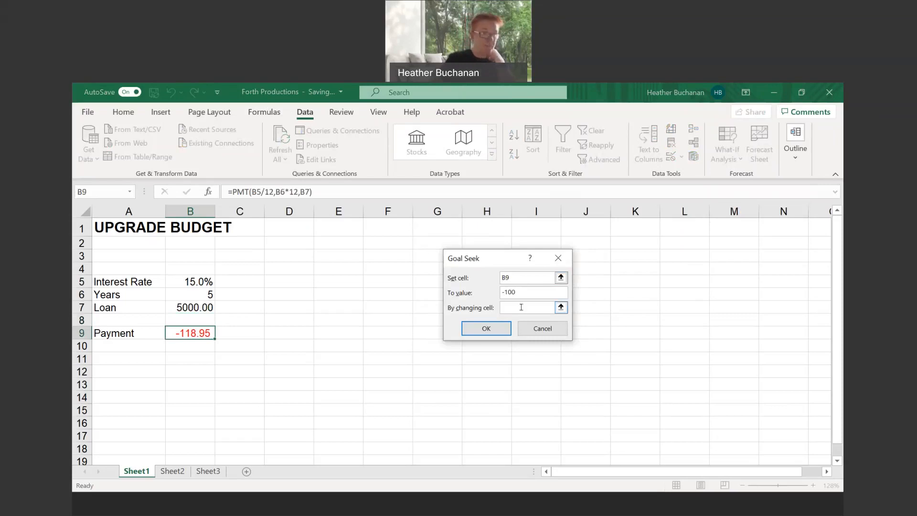
click(193, 294)
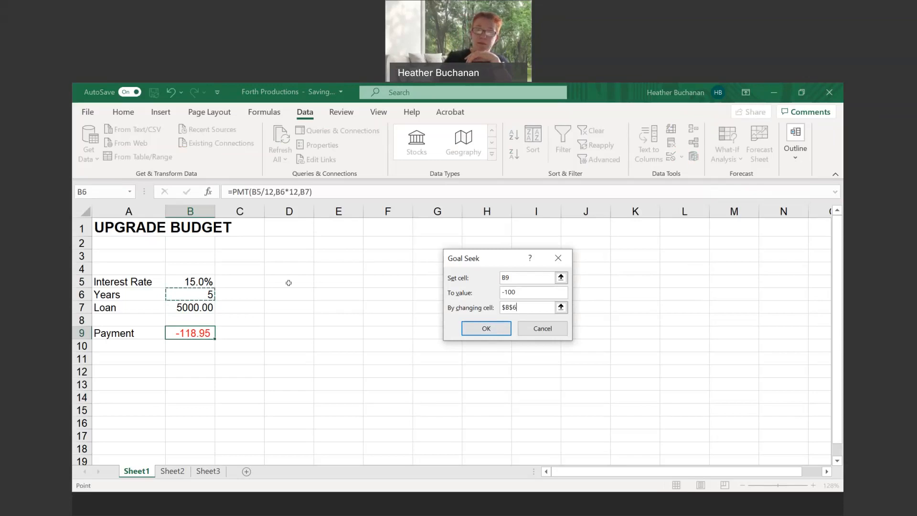
click(487, 329)
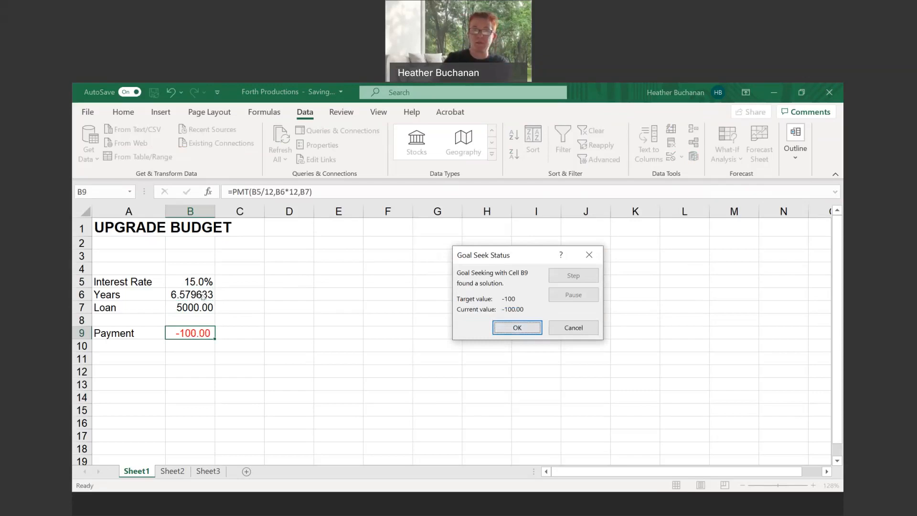
click(583, 331)
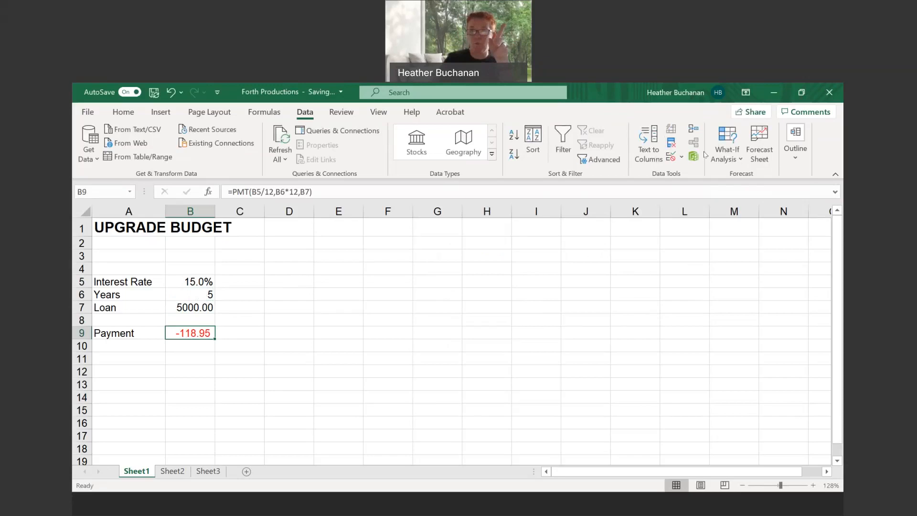
Step: Run Goal Seek to set payment cell B9 to -100 by changing years cell B6, and keep the solution
click(726, 153)
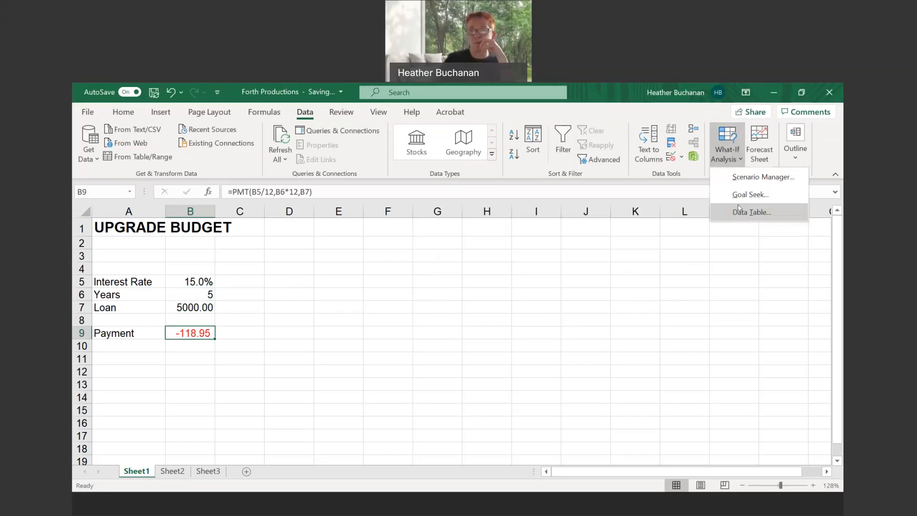
click(723, 199)
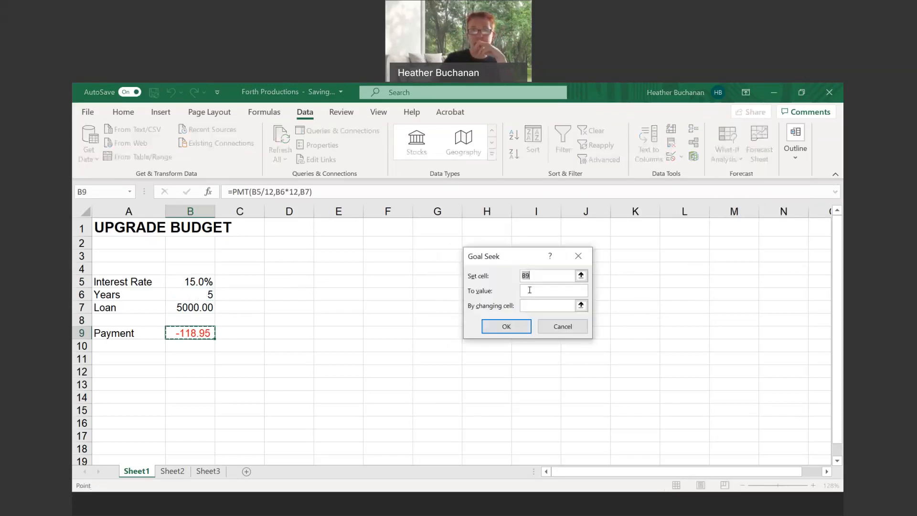
click(530, 289)
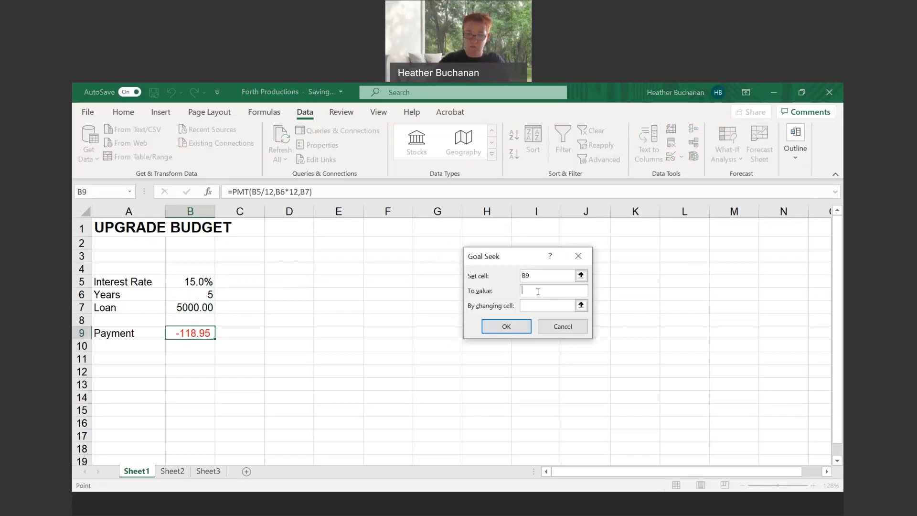
text(-100)
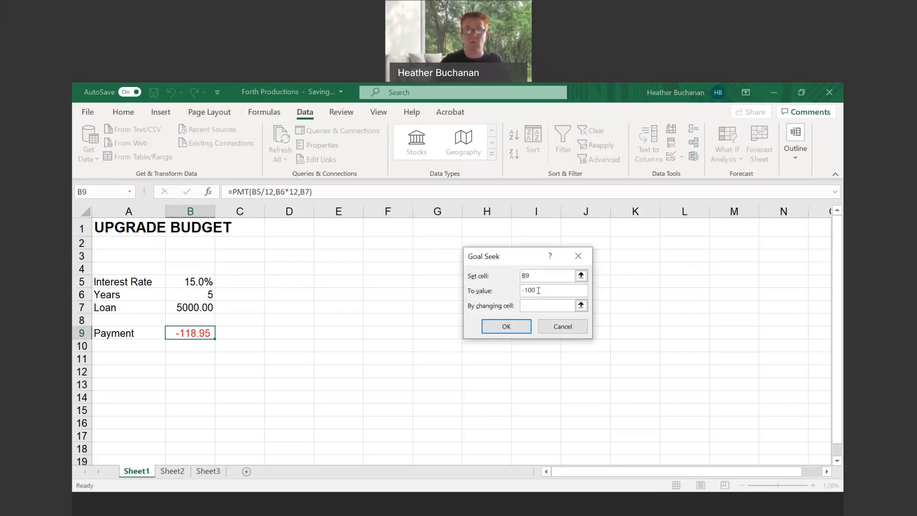
click(530, 305)
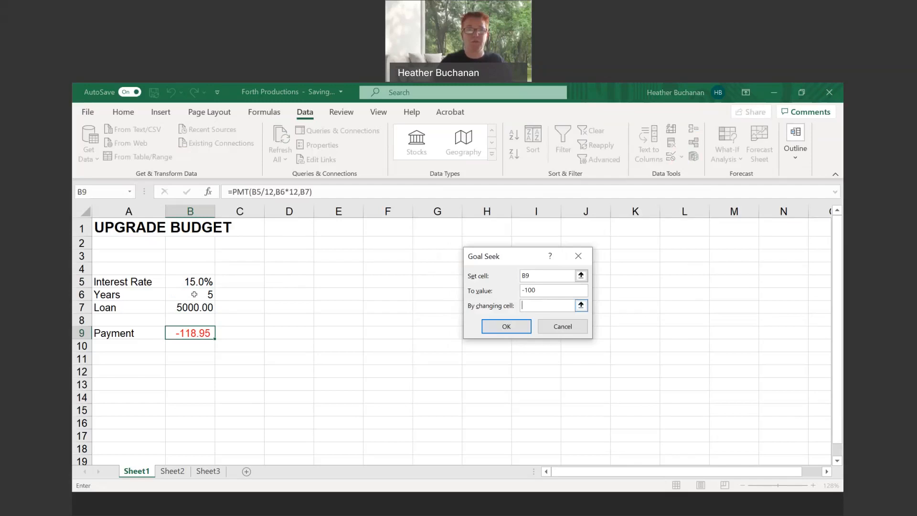
click(193, 295)
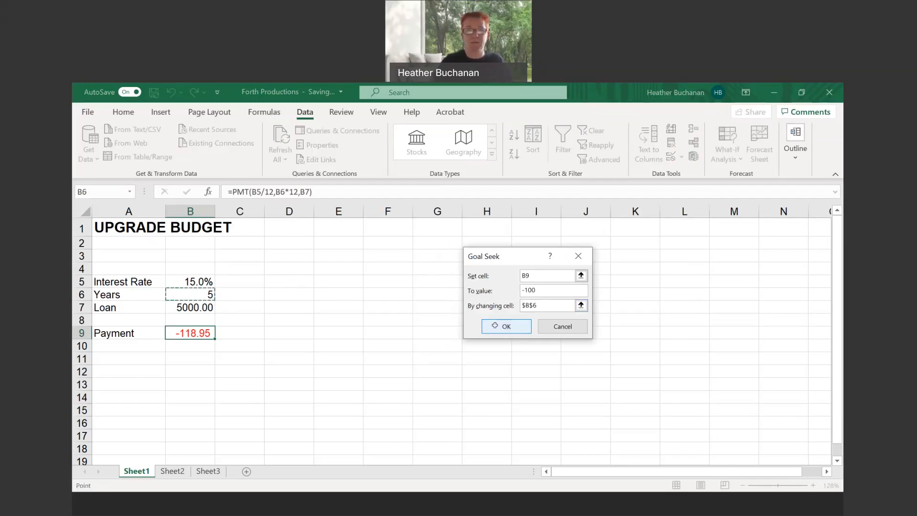
click(495, 326)
key(Return)
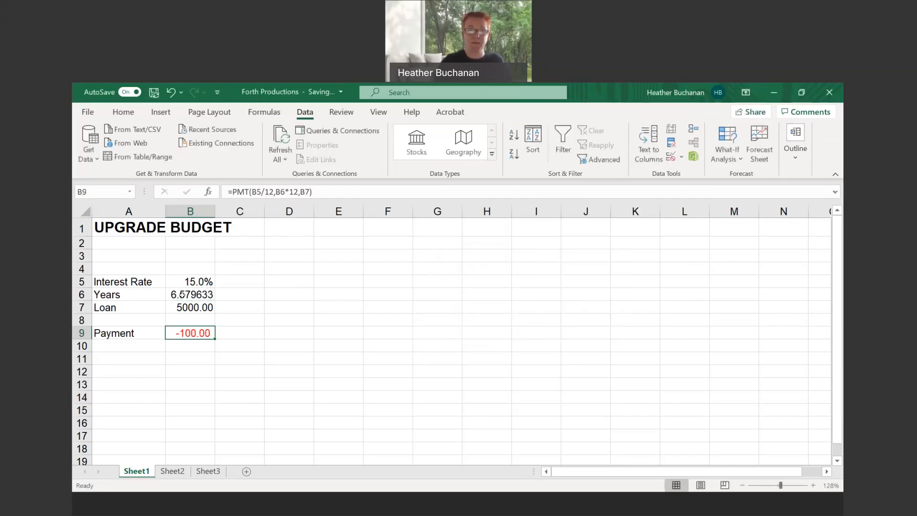
Step: Reduce the displayed decimals of the years value in cell B6 to none
click(182, 294)
click(123, 112)
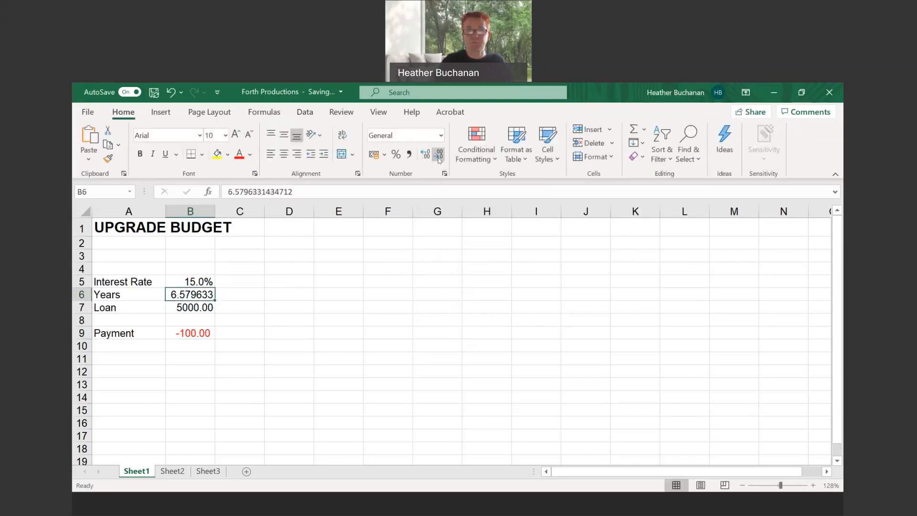
click(439, 156)
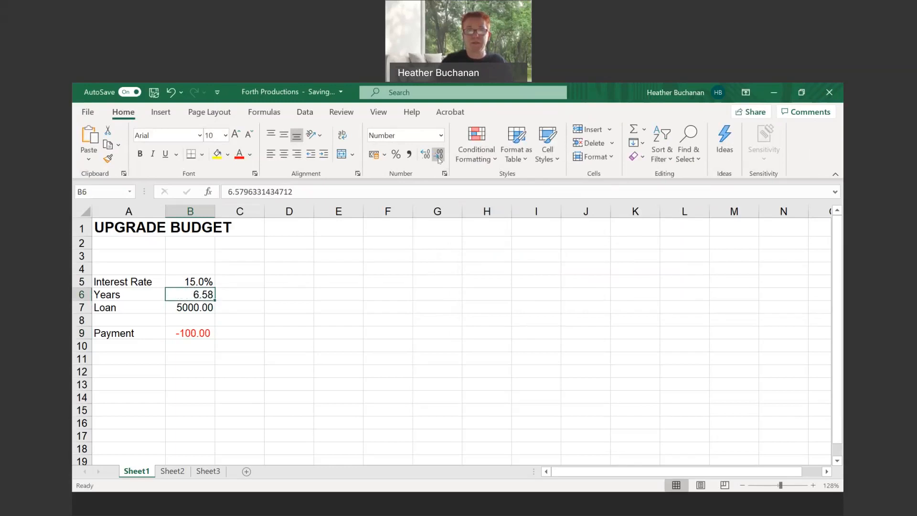
click(439, 158)
click(440, 159)
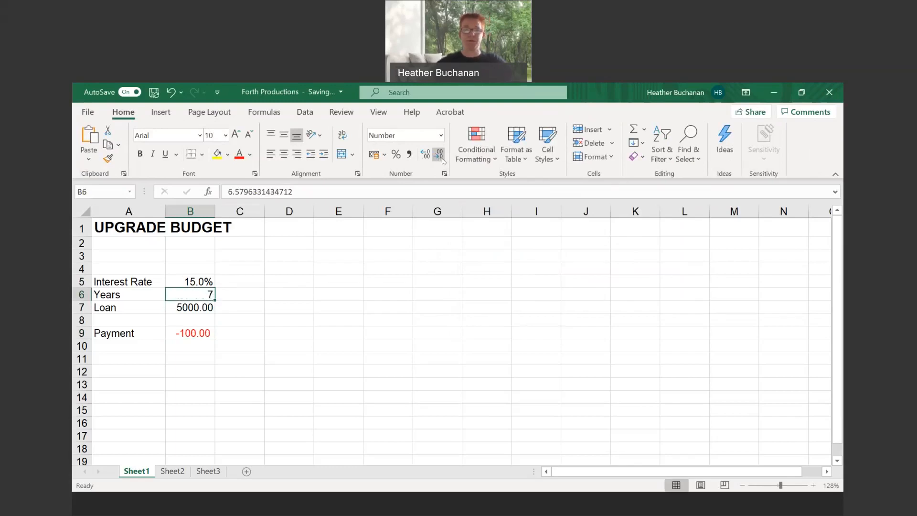